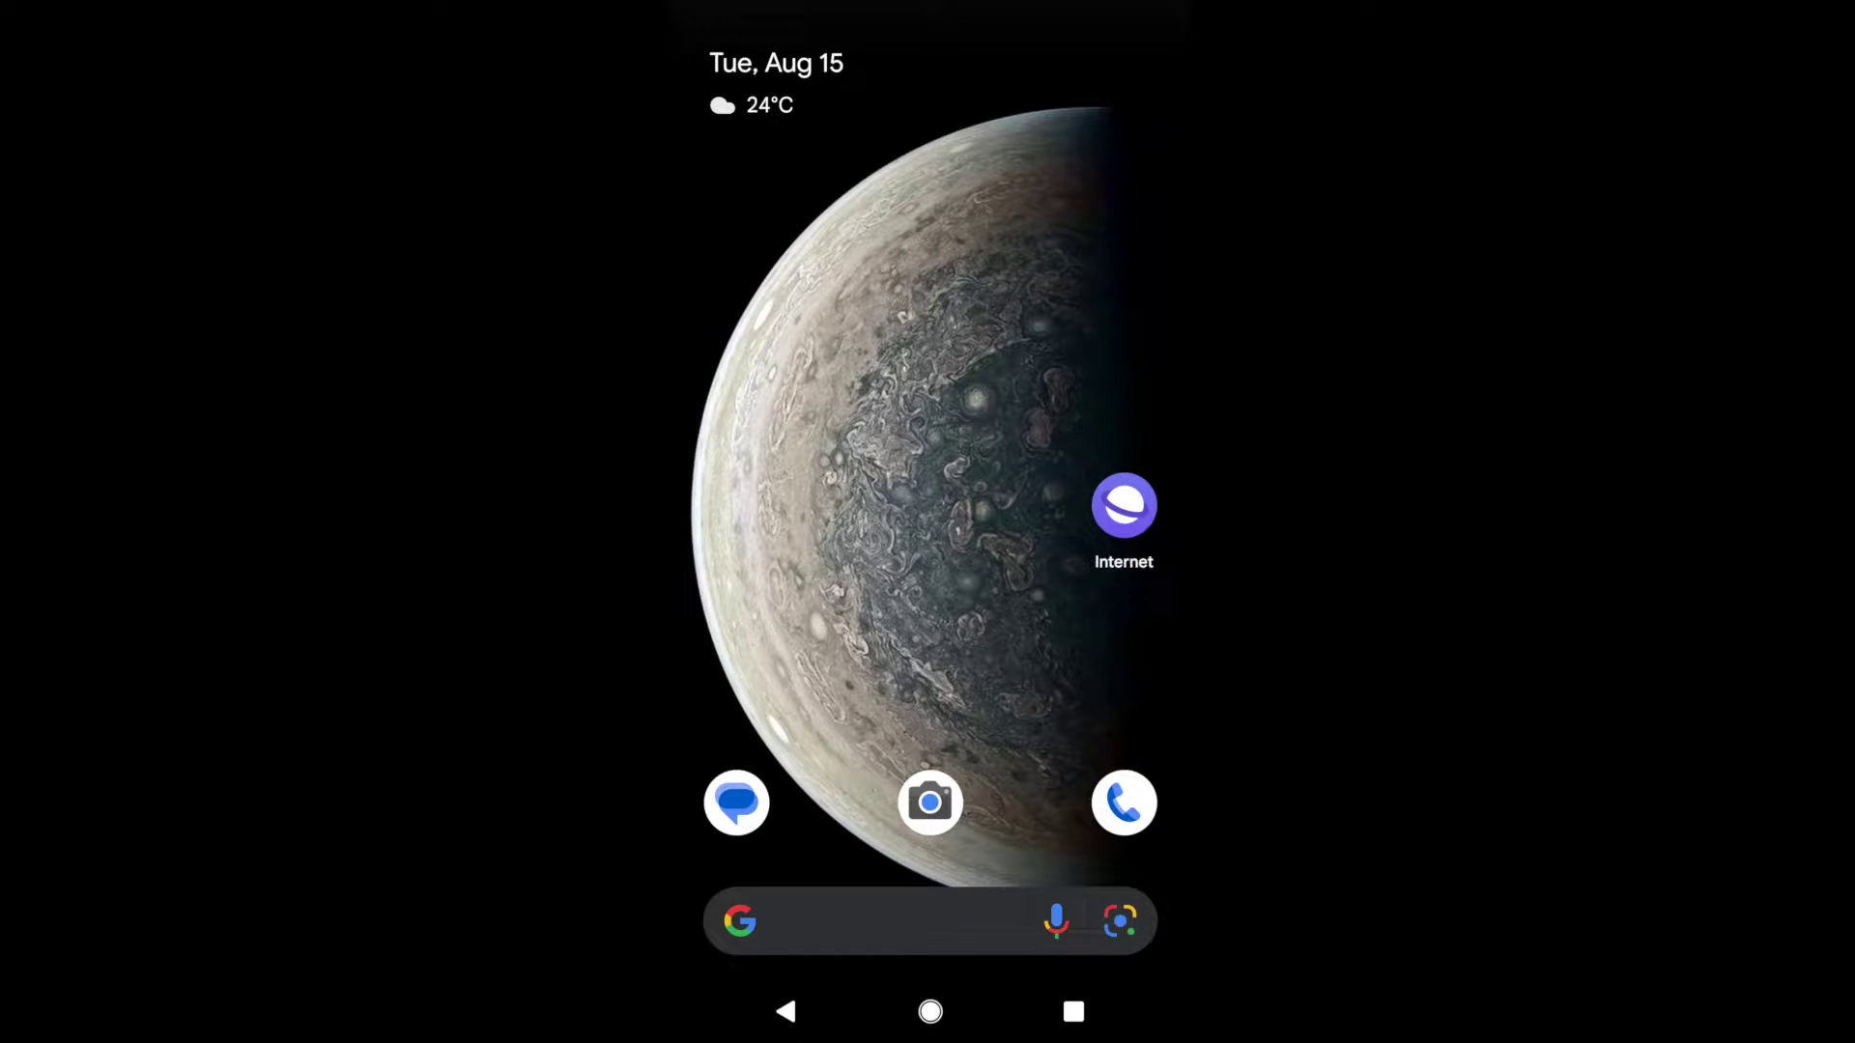
# - Swipe up to the app drawer, then return to the Android home screen
pyautogui.moveTo(928, 652); pyautogui.dragTo(928, 217)
pyautogui.press('Escape')
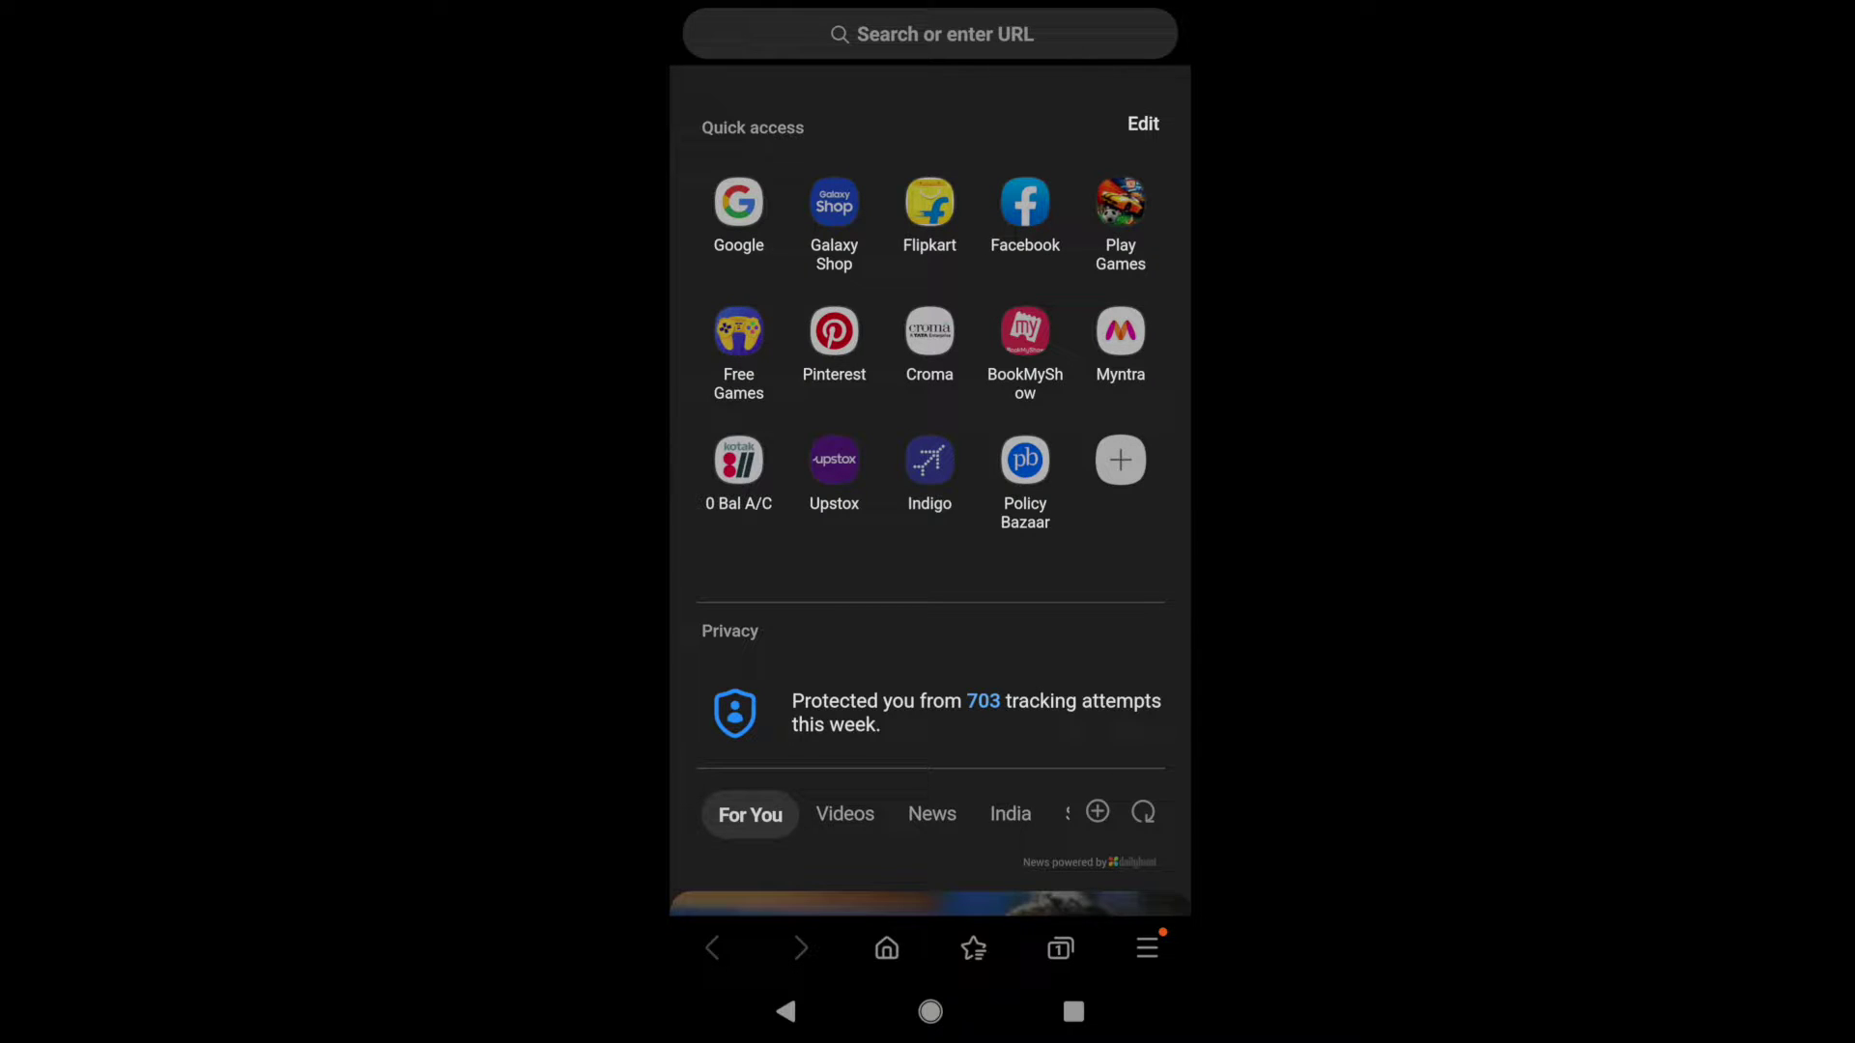
# - Load browserhow.com from the address-bar suggestion and bookmark the page
pyautogui.click(929, 34)
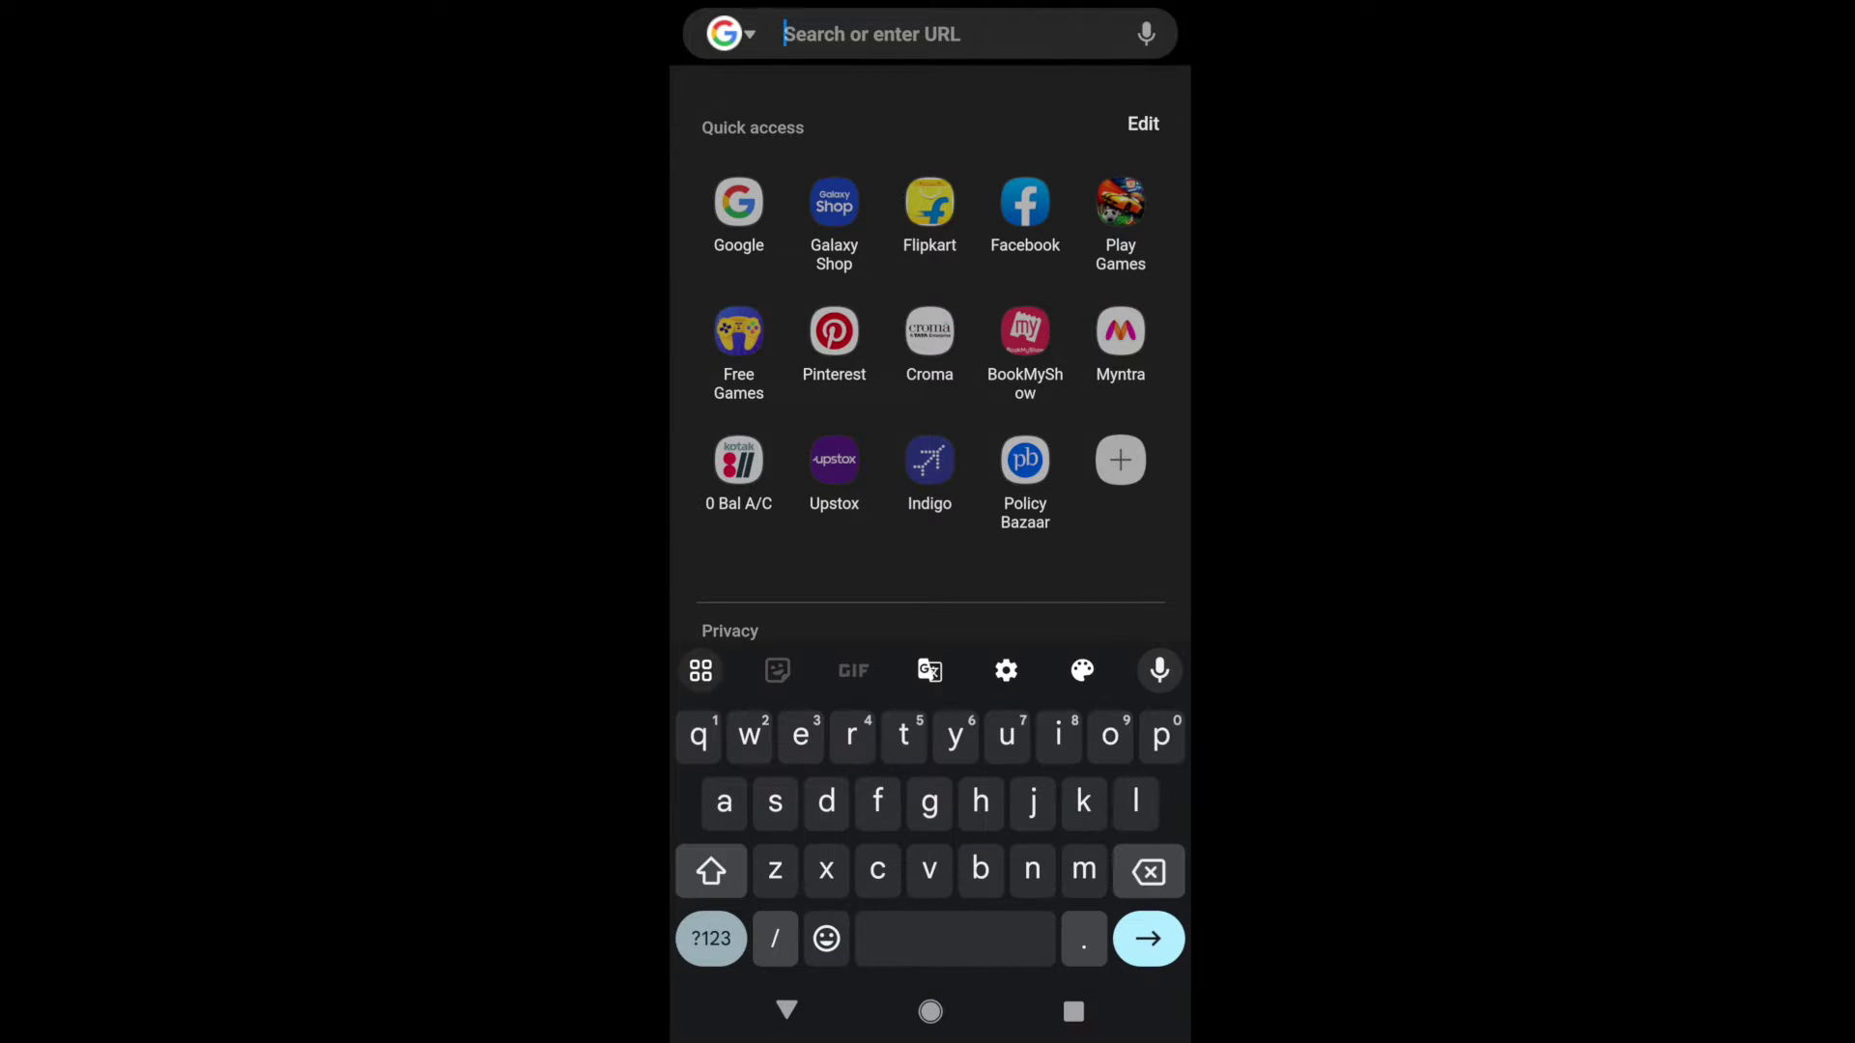
pyautogui.write('br')
pyautogui.click(842, 106)
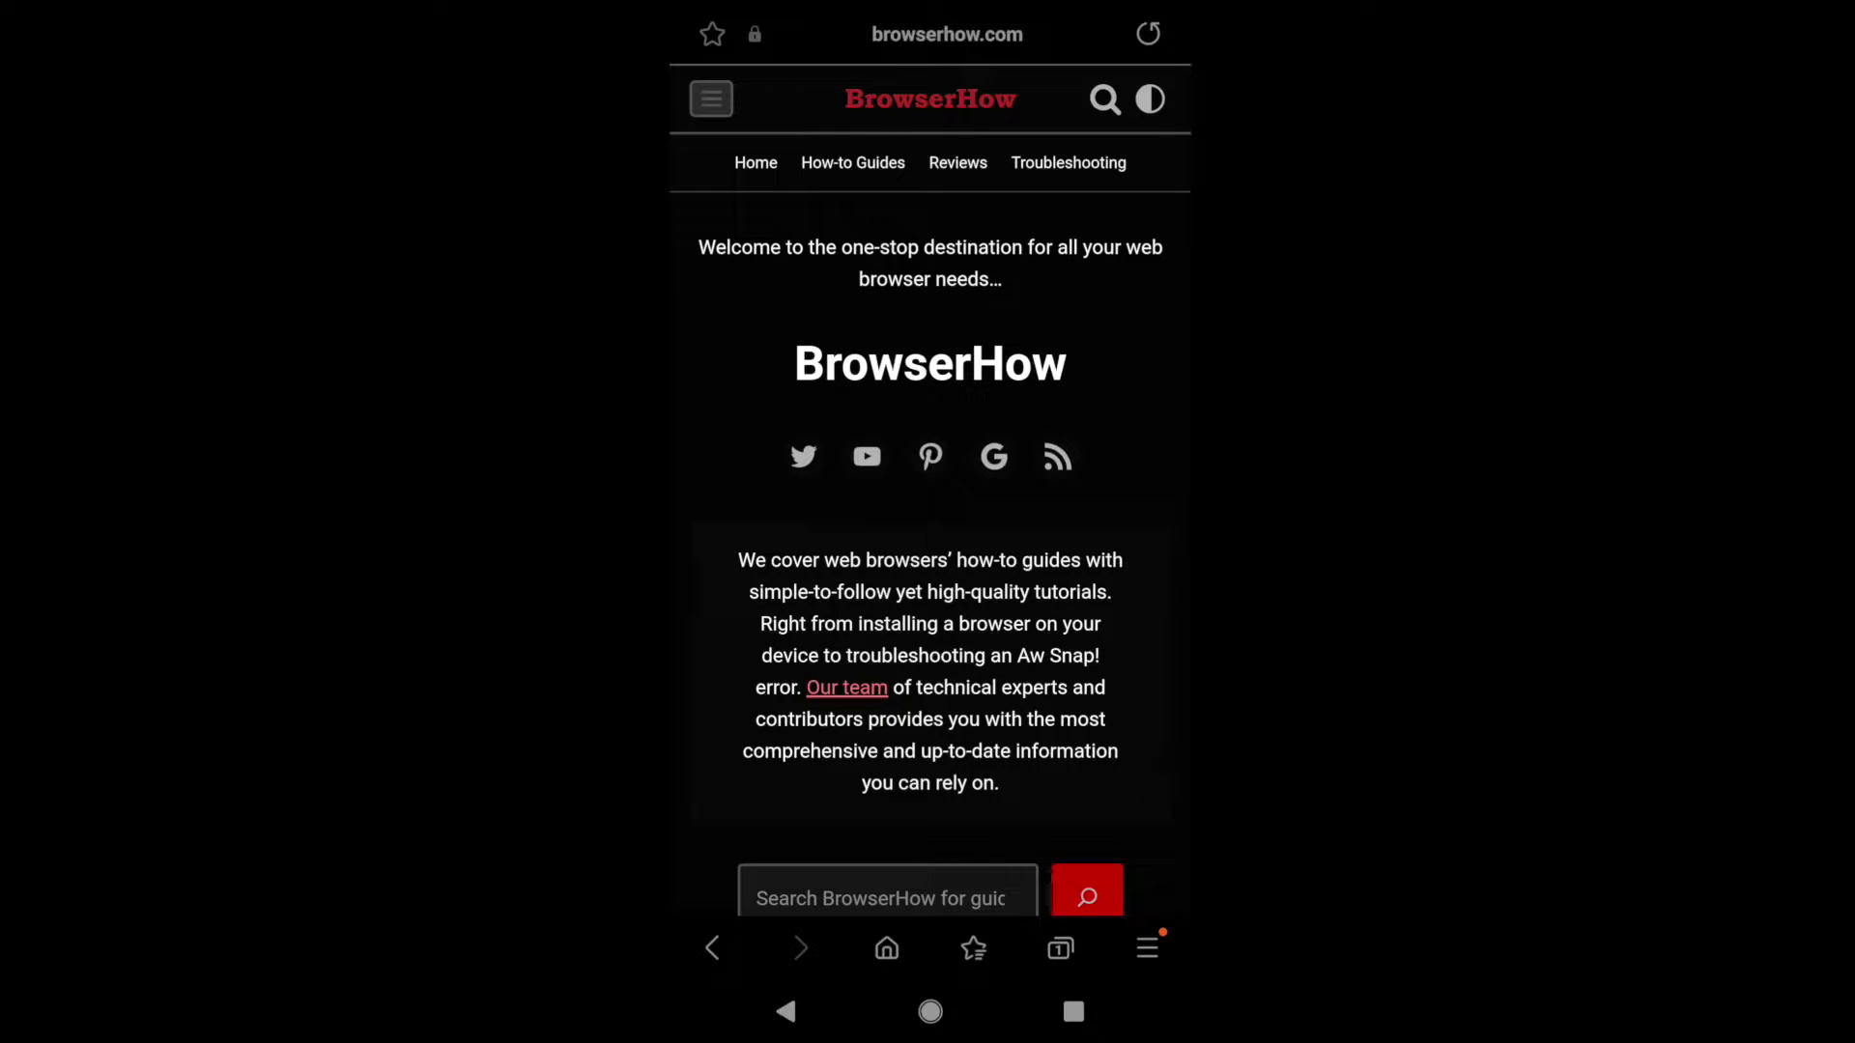
pyautogui.click(712, 34)
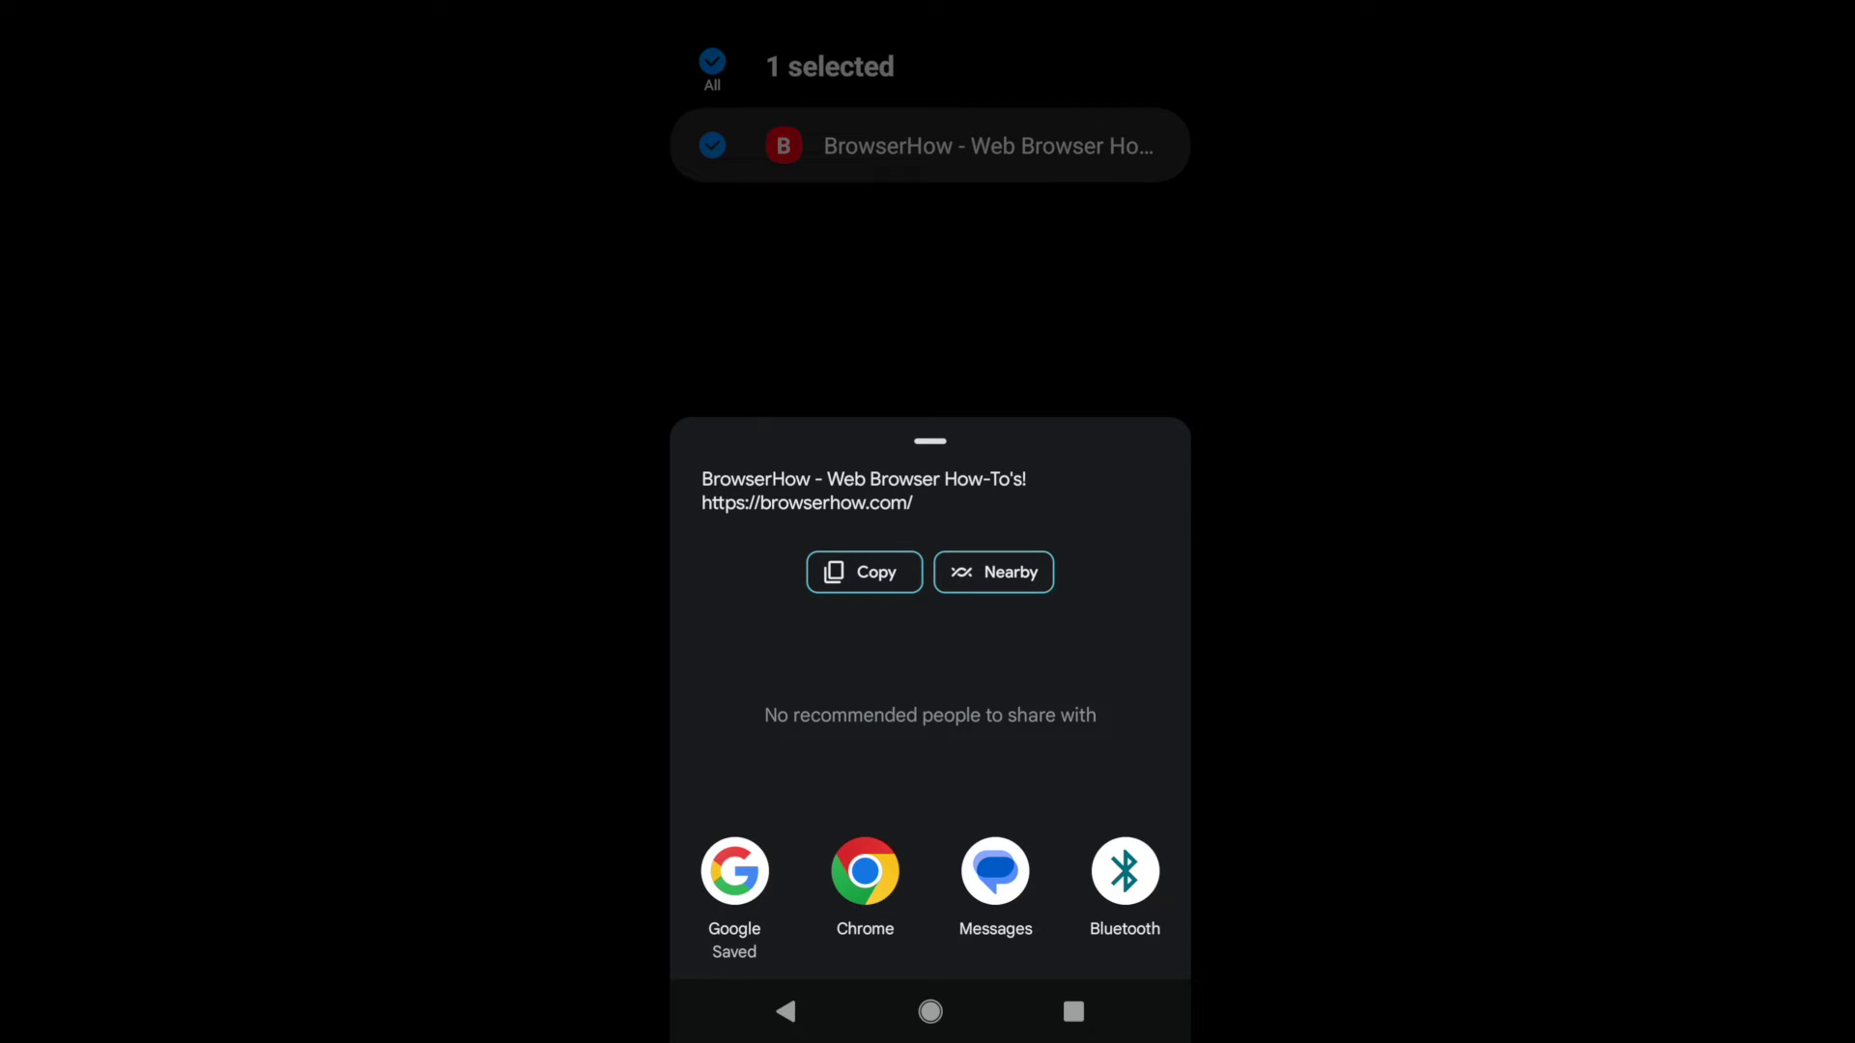
# - Dismiss the share sheet and bookmark the browserhow.com page again
pyautogui.press('Escape')
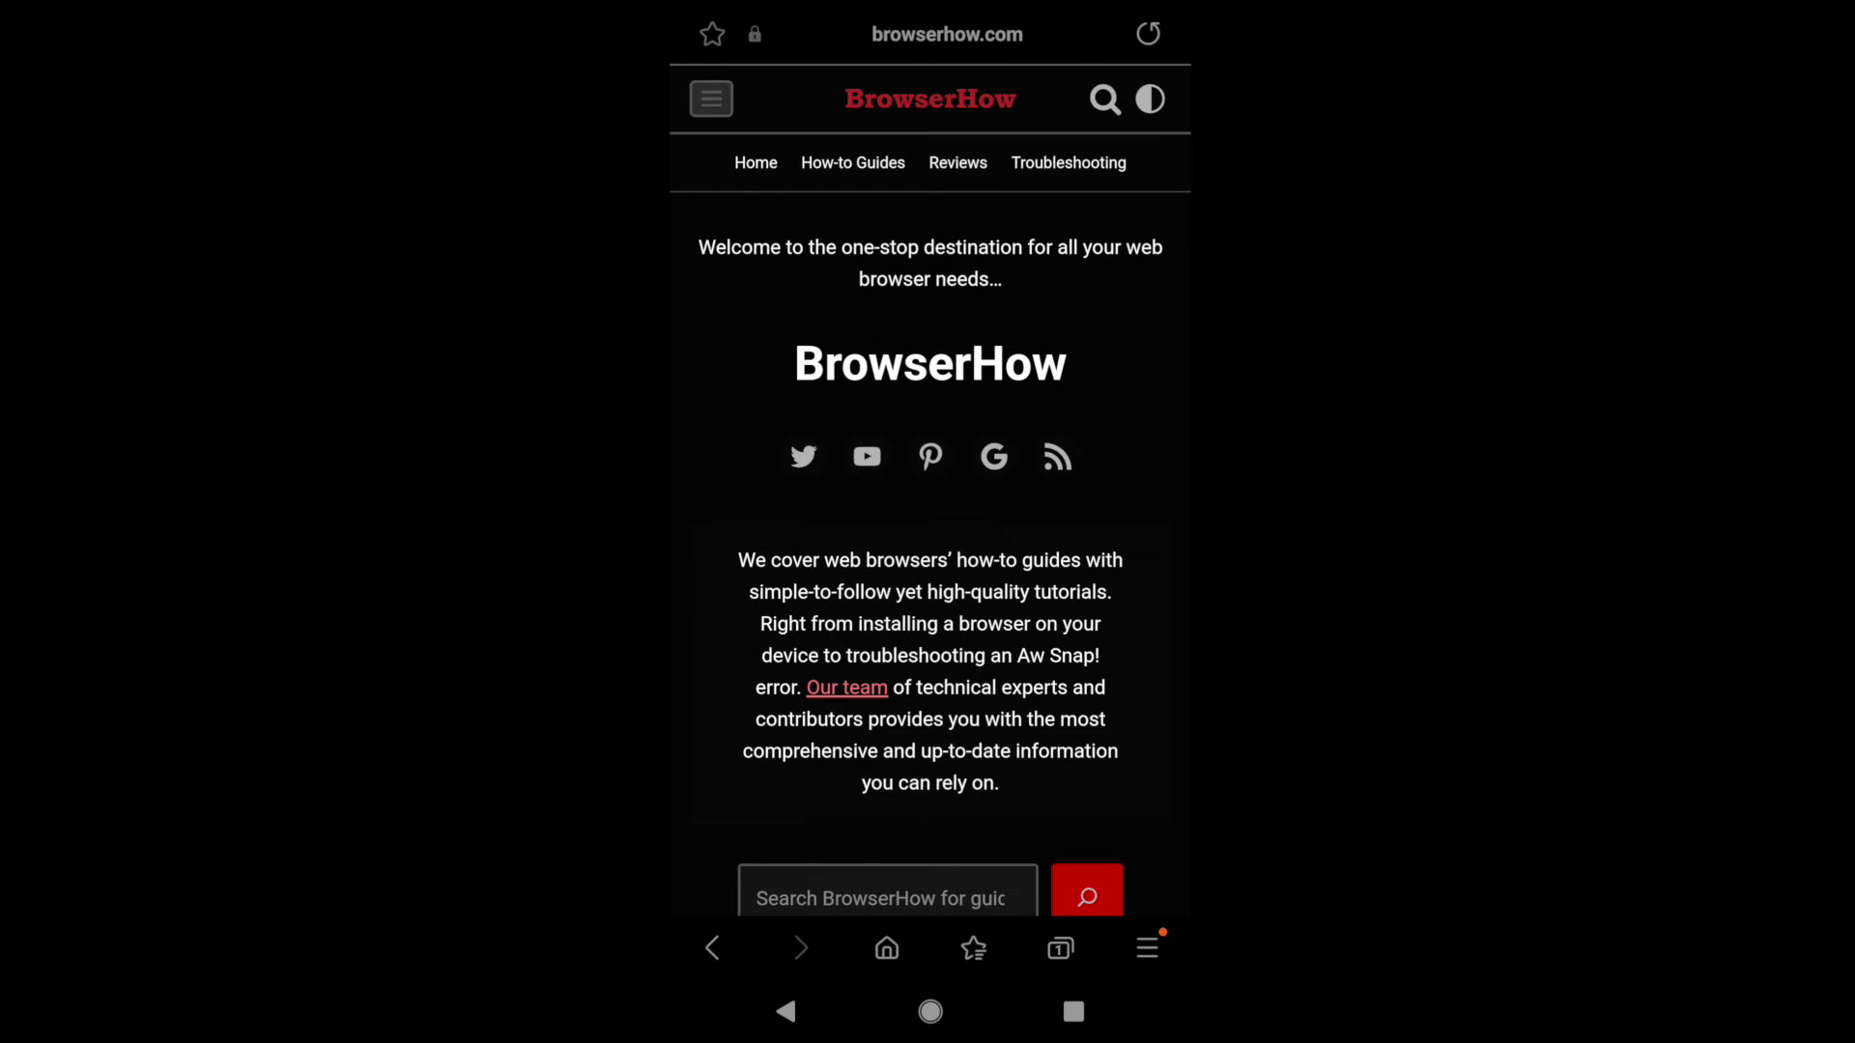
pyautogui.click(711, 34)
# - Delete the browserhow.com bookmark with the yellow star in the address bar
pyautogui.click(712, 34)
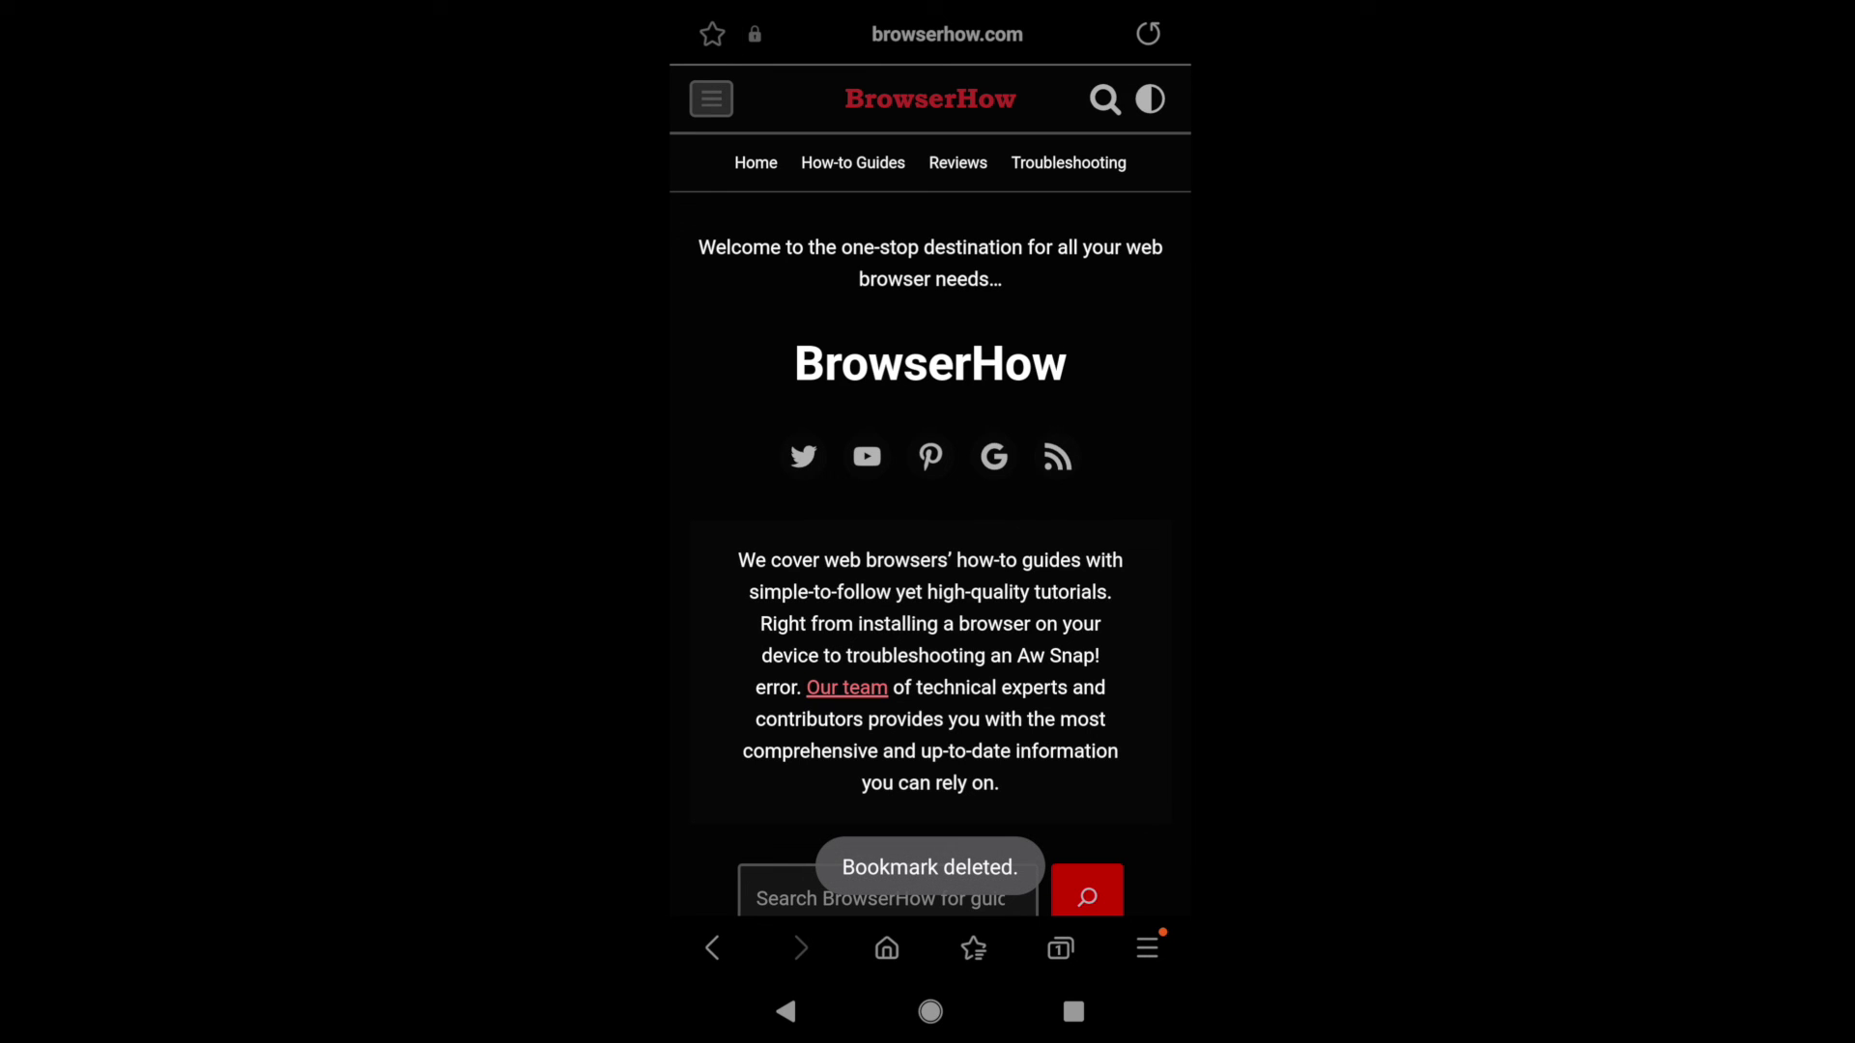